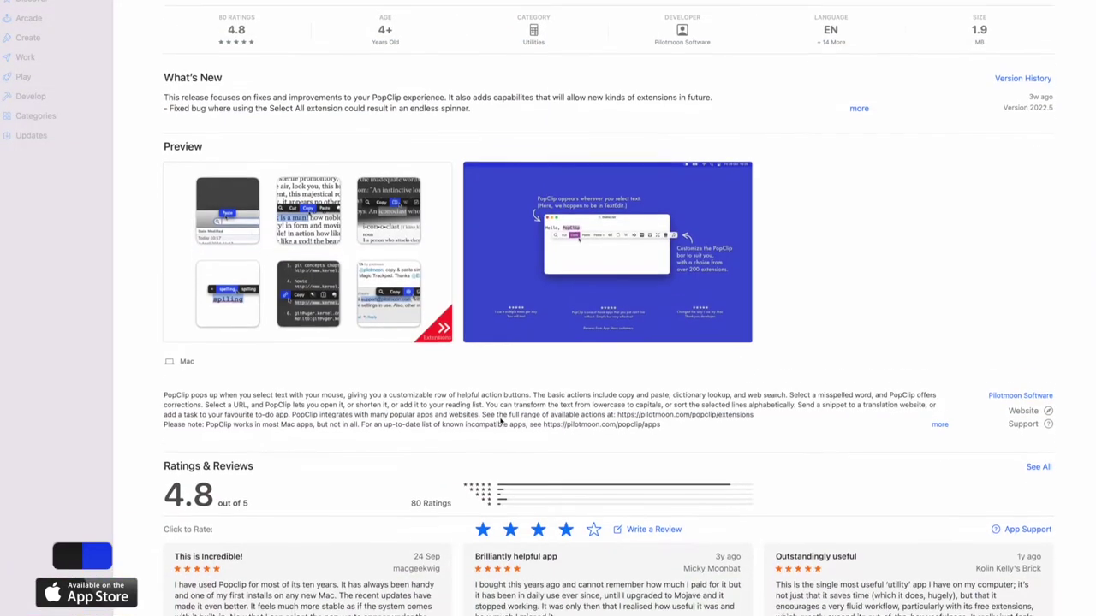
# Step: Scroll down to the 'This is Incredible!' review, read it in full, and close it
pyautogui.scroll(-2, 502, 421)
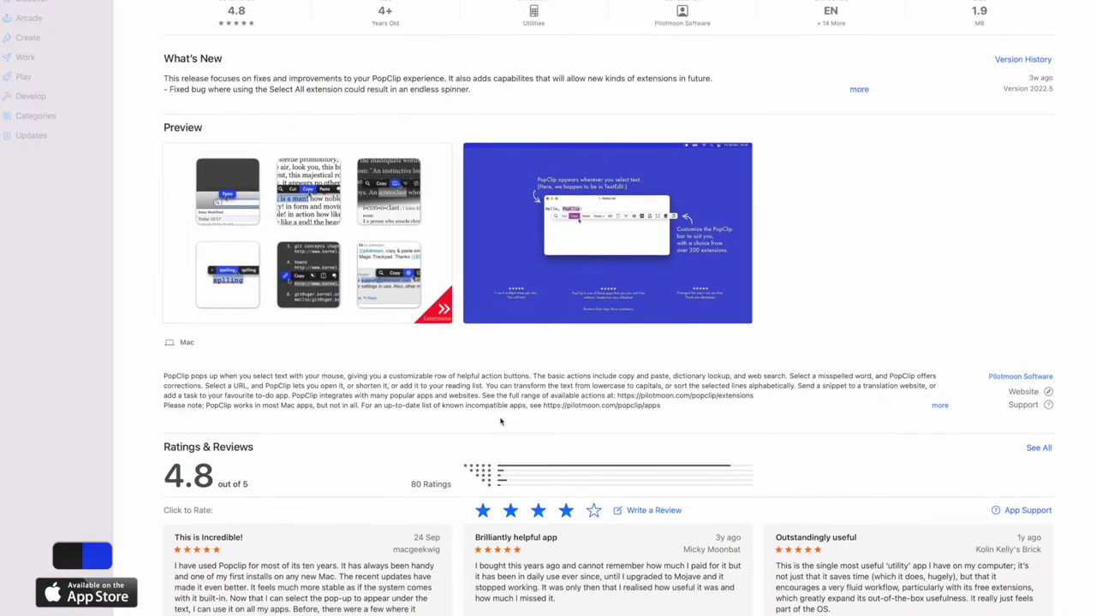
pyautogui.scroll(-2, 501, 421)
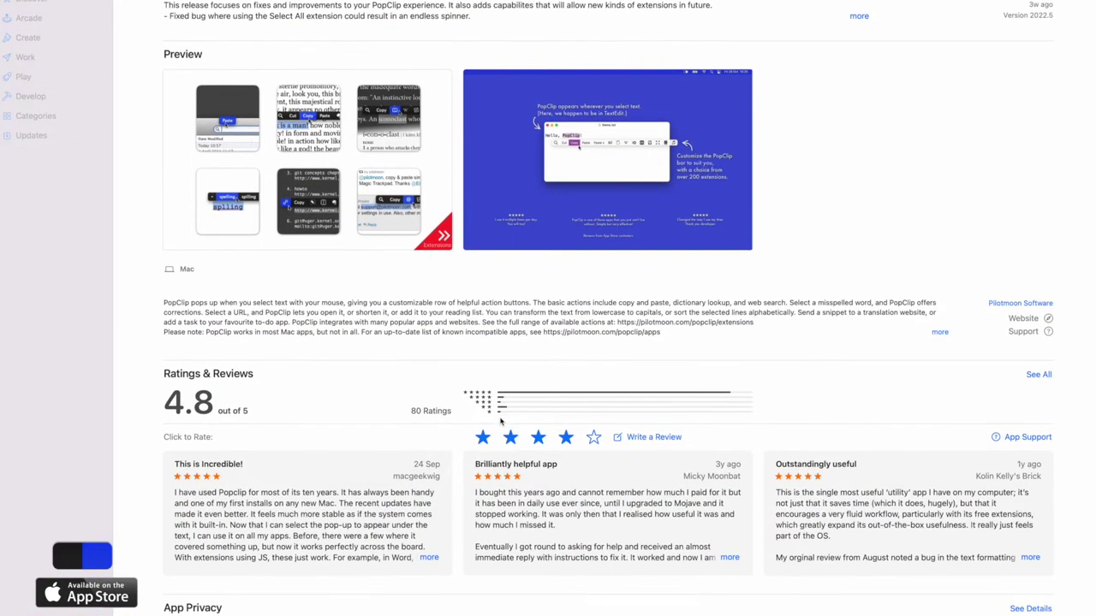
pyautogui.scroll(-4, 502, 421)
pyautogui.click(745, 383)
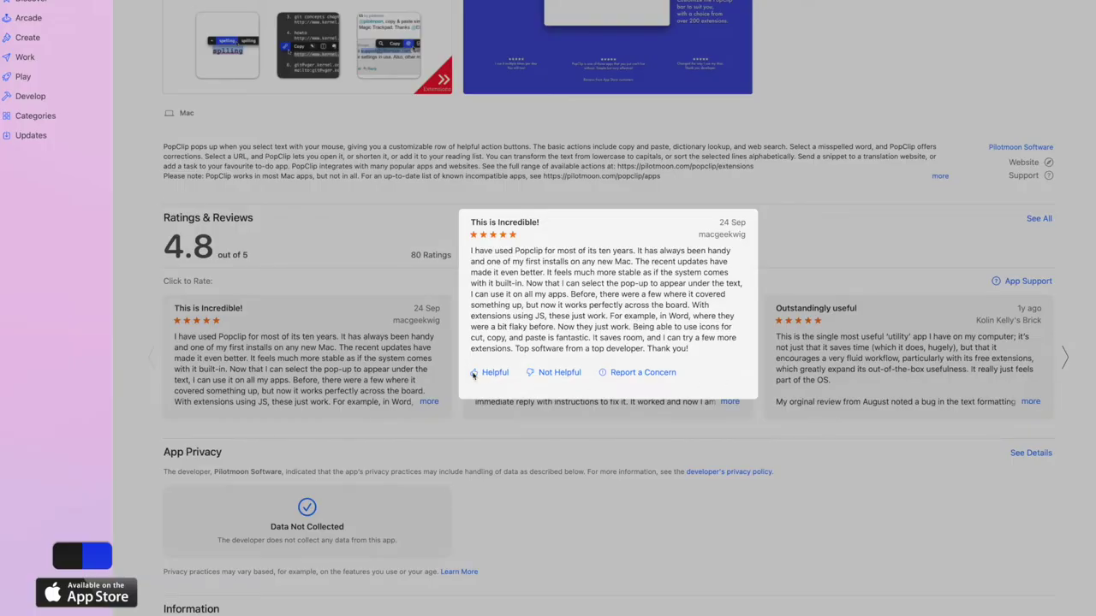
pyautogui.click(787, 220)
# Step: Expand What's New to show PopClip's full release notes and scroll through them
pyautogui.scroll(6, 868, 139)
pyautogui.click(868, 138)
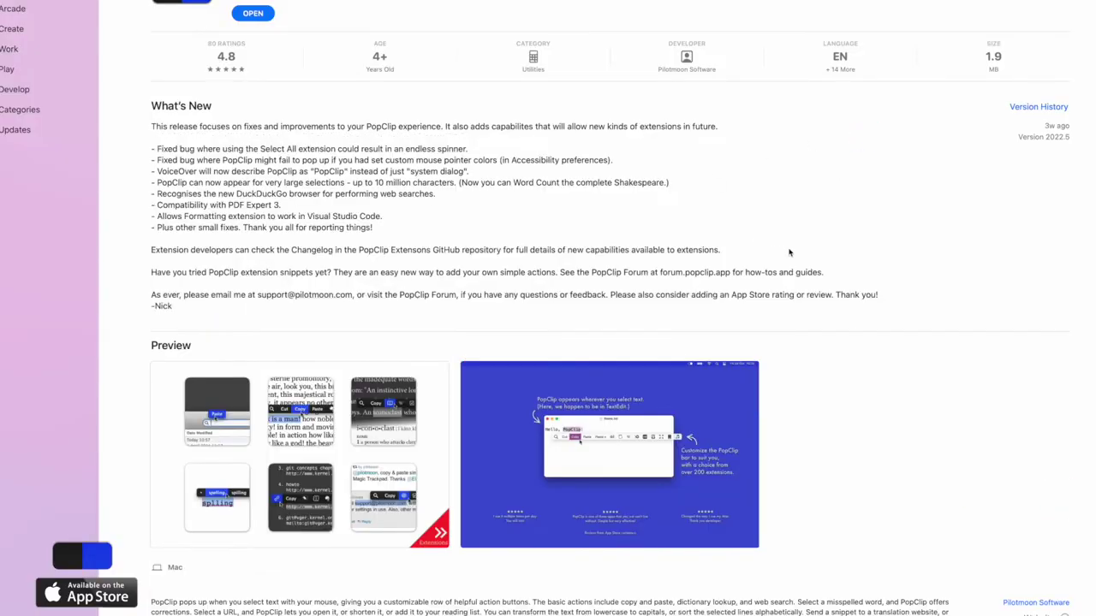
pyautogui.scroll(-2, 791, 252)
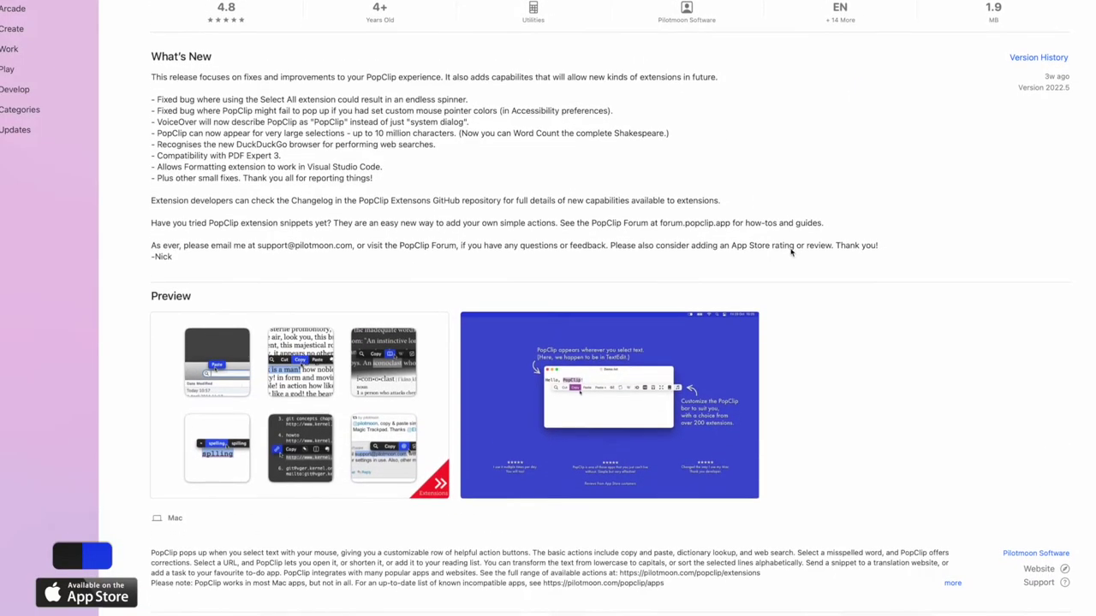
pyautogui.scroll(-7, 791, 252)
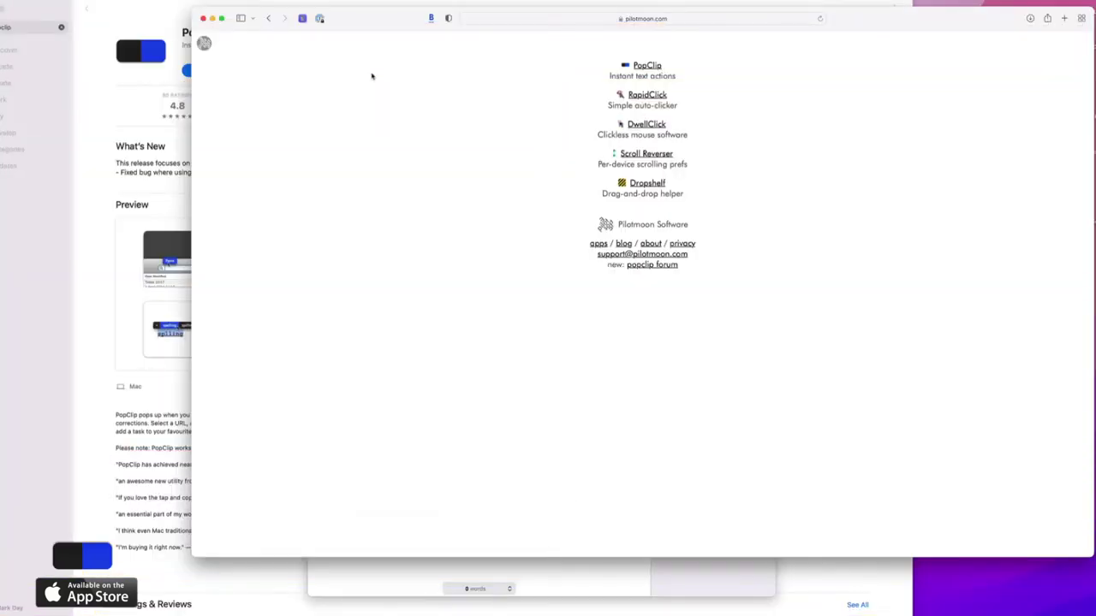
# Step: Switch to Pages, expand the lorem snippet into a paragraph, and select it
pyautogui.hotkey('alt', 'Tab')
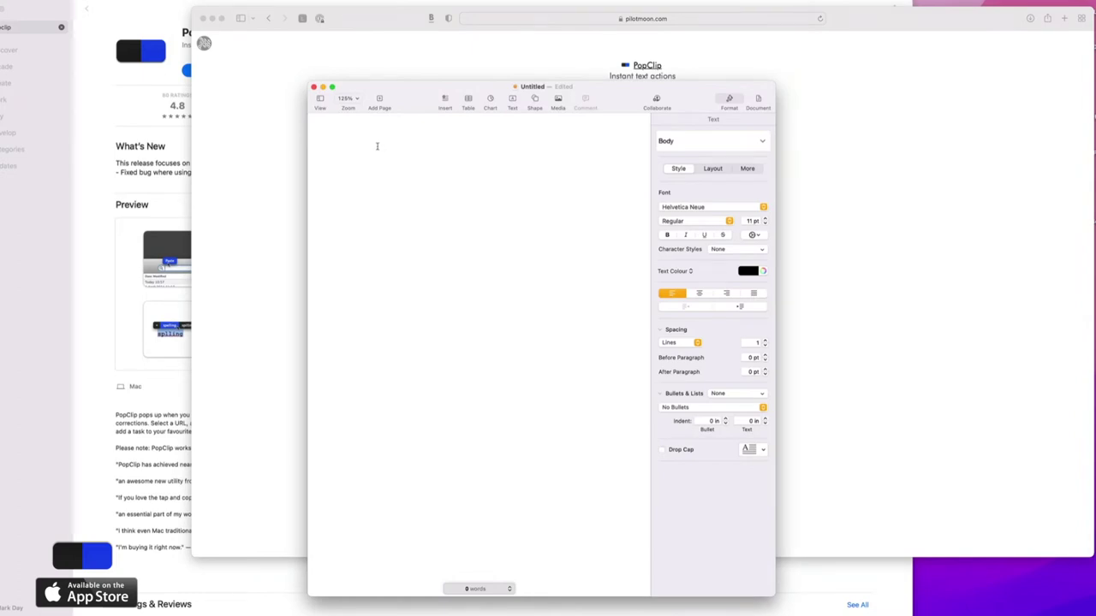
pyautogui.write('T')
pyautogui.write('lorem')
pyautogui.moveTo(535, 176); pyautogui.dragTo(343, 140)
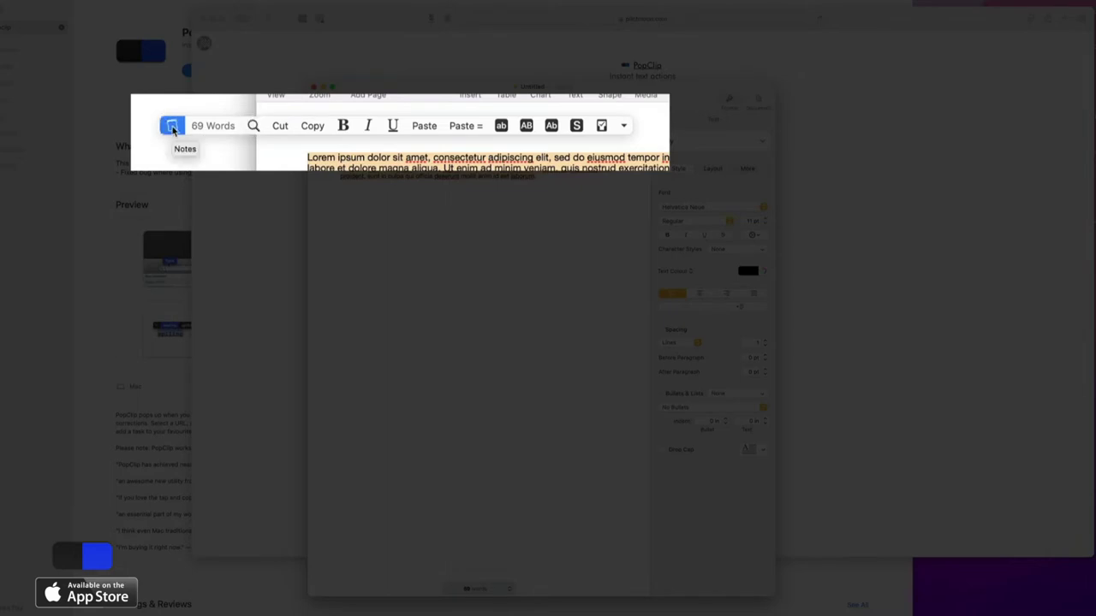
# Step: Try PopClip's Notes action on the paragraph, then cancel saving it to a new note
pyautogui.click(171, 127)
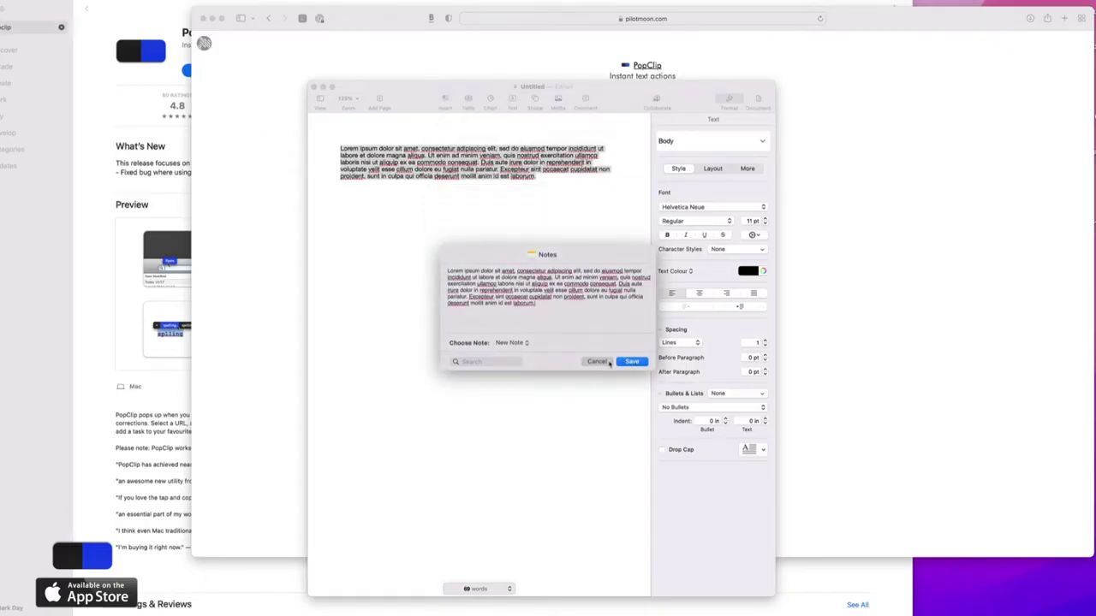
pyautogui.click(511, 342)
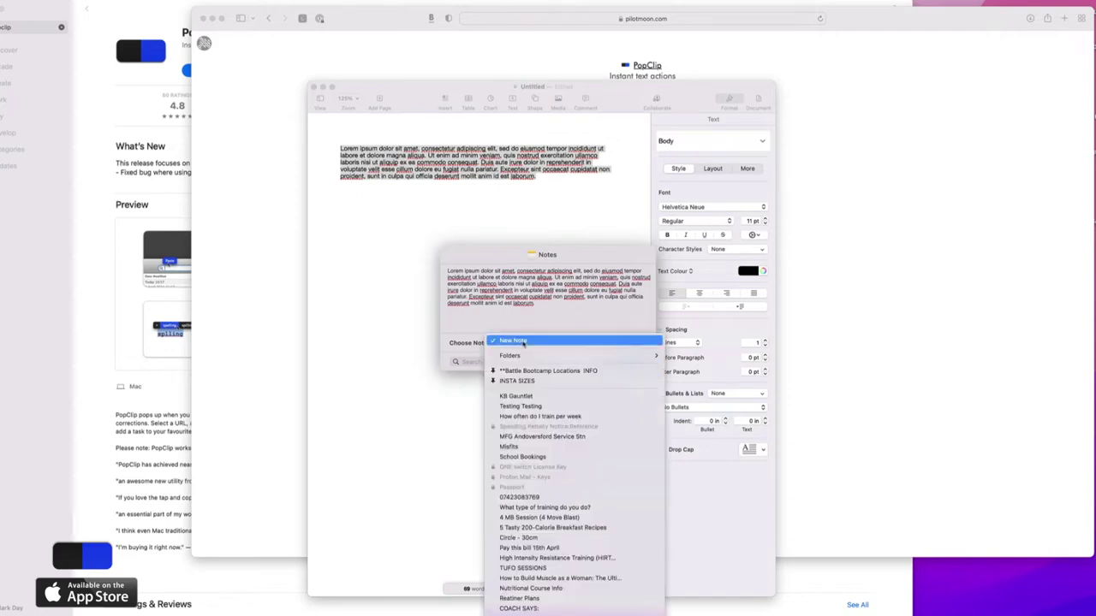
pyautogui.click(560, 330)
pyautogui.click(597, 362)
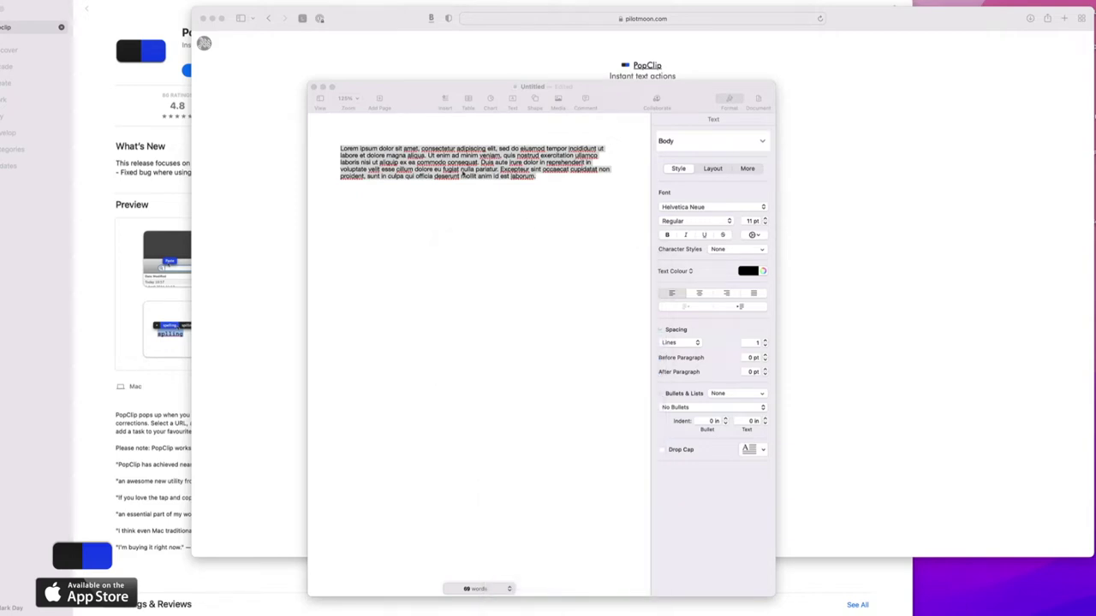
# Step: Make the Lorem ipsum paragraph bold and italic using PopClip's buttons
pyautogui.moveTo(538, 178); pyautogui.dragTo(324, 149)
pyautogui.click(343, 137)
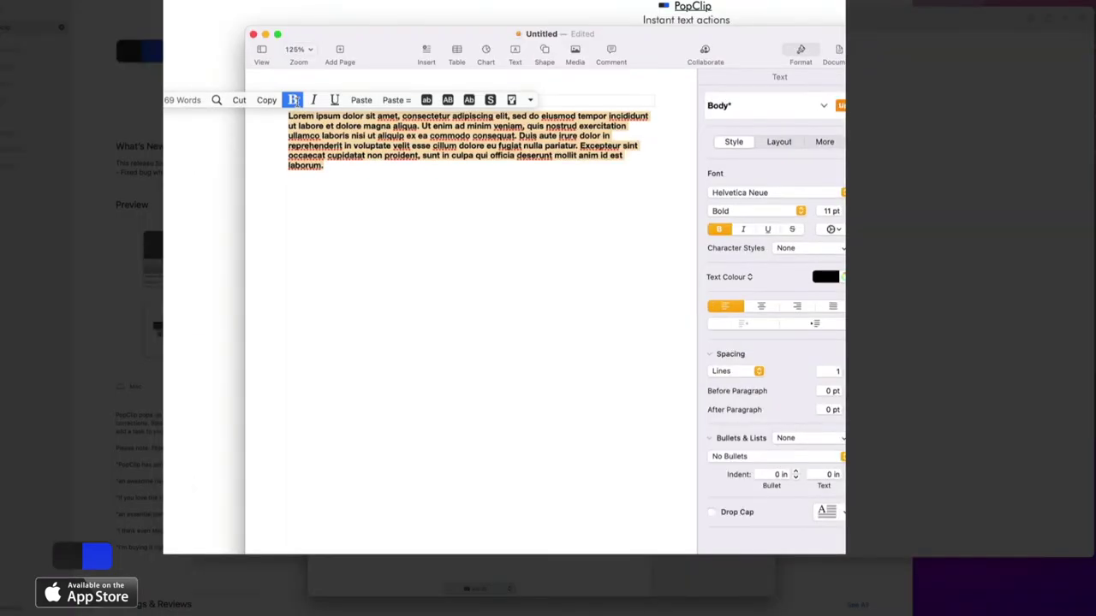
pyautogui.click(310, 101)
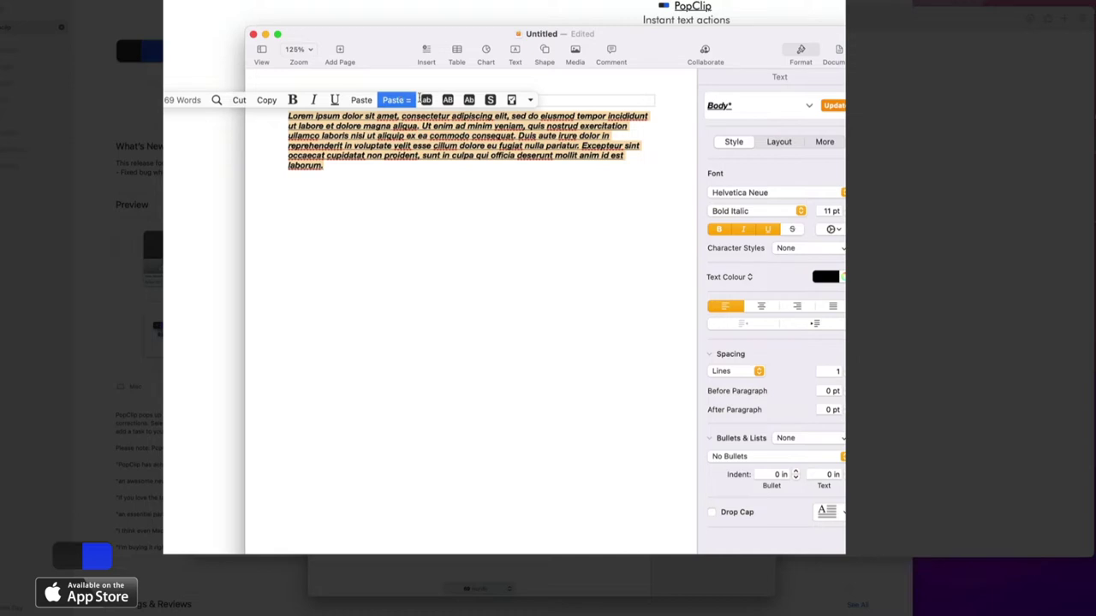
# Step: Convert the paragraph to lowercase, then to Title Case, and reselect it
pyautogui.click(426, 99)
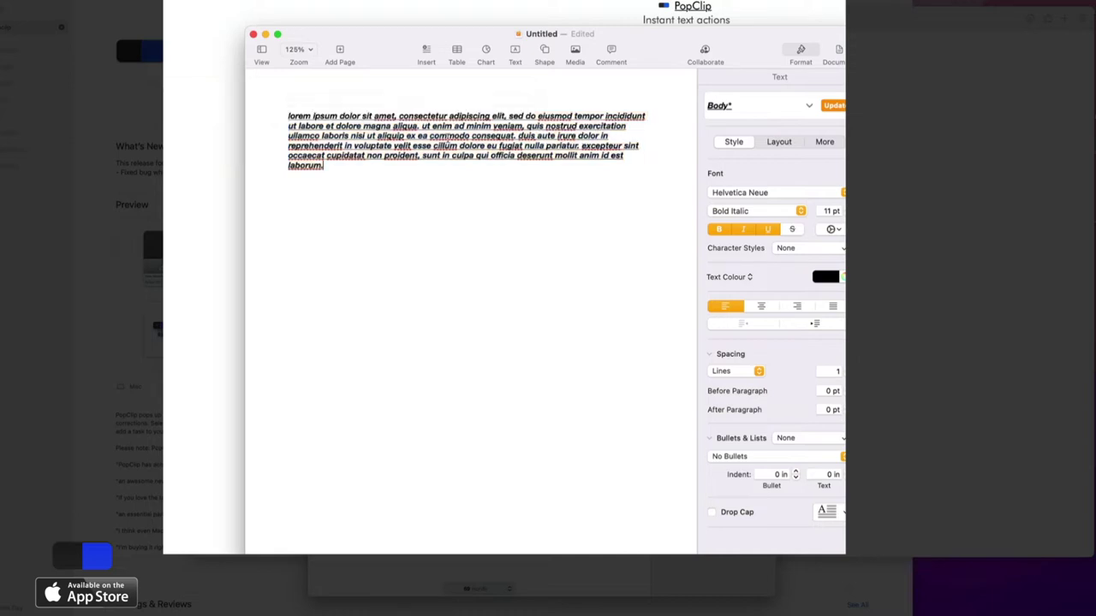
pyautogui.moveTo(324, 165); pyautogui.dragTo(283, 115)
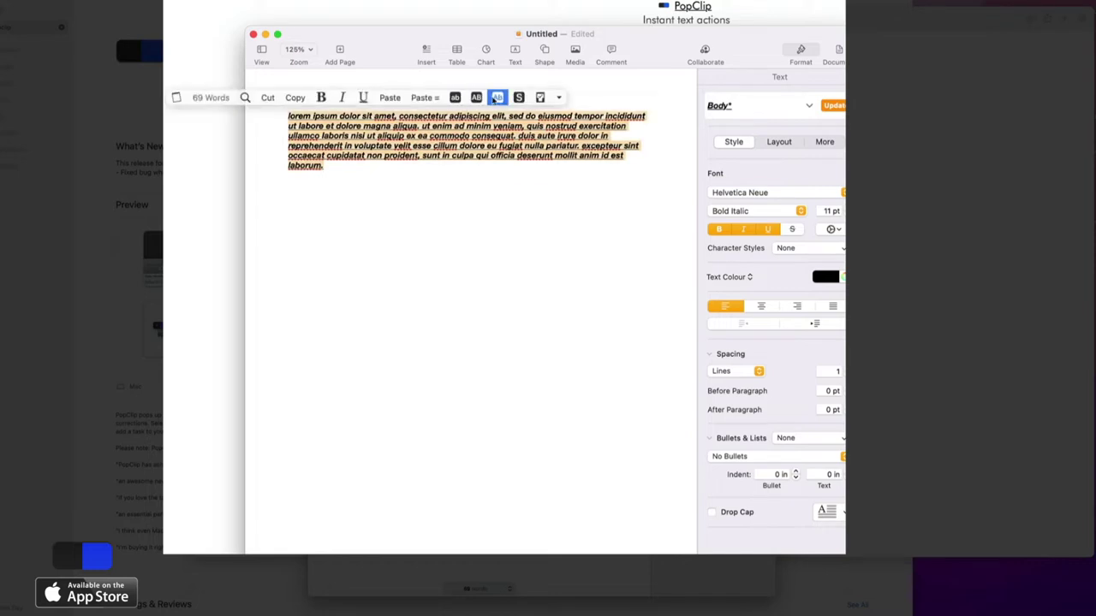
pyautogui.click(495, 99)
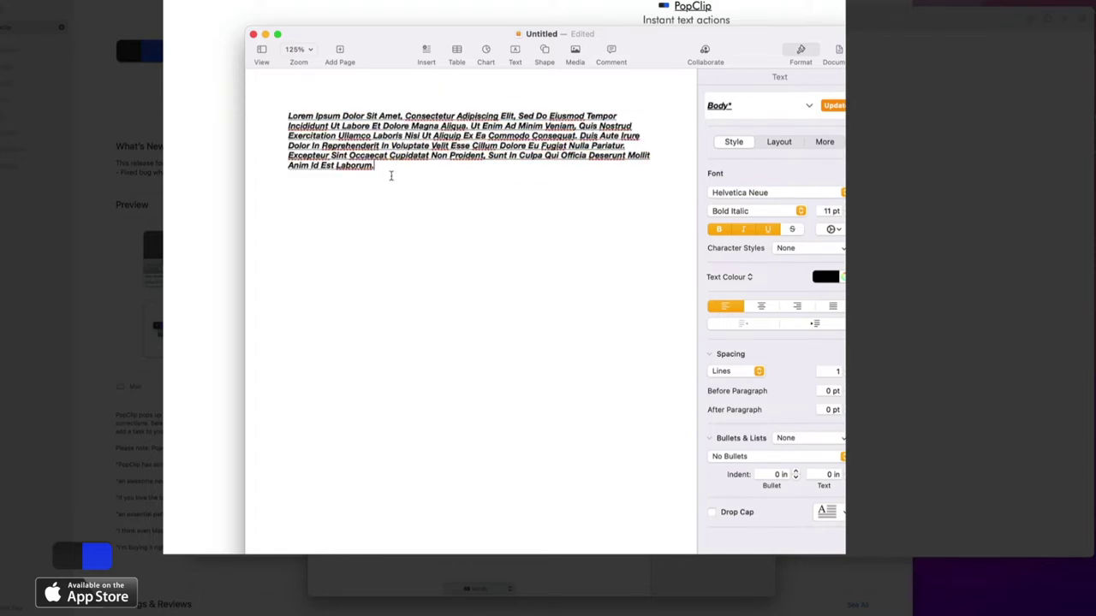
pyautogui.moveTo(385, 167); pyautogui.dragTo(275, 117)
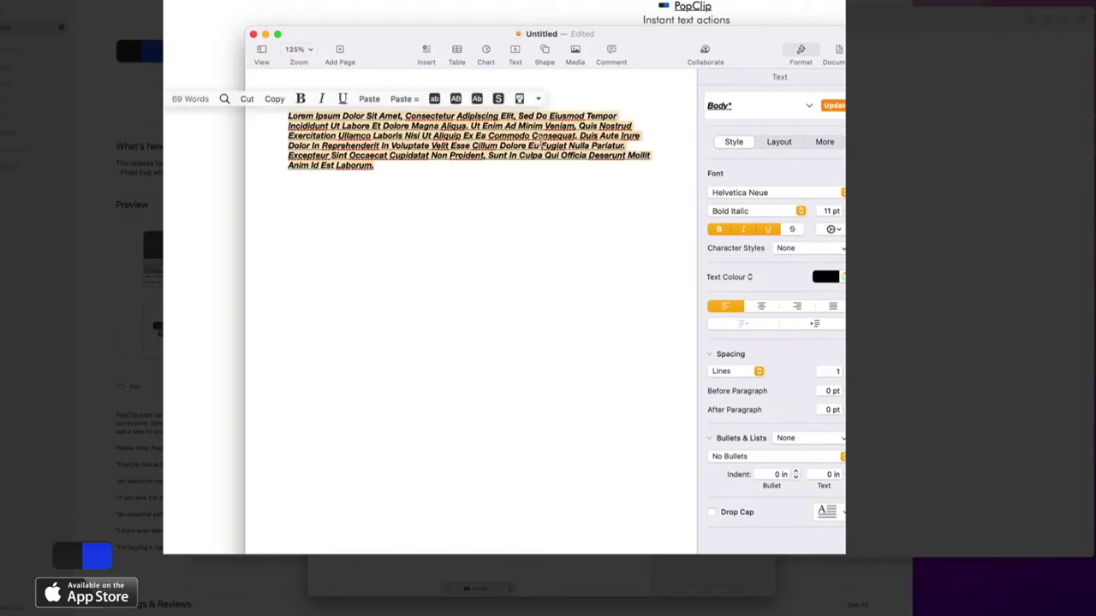
pyautogui.click(498, 100)
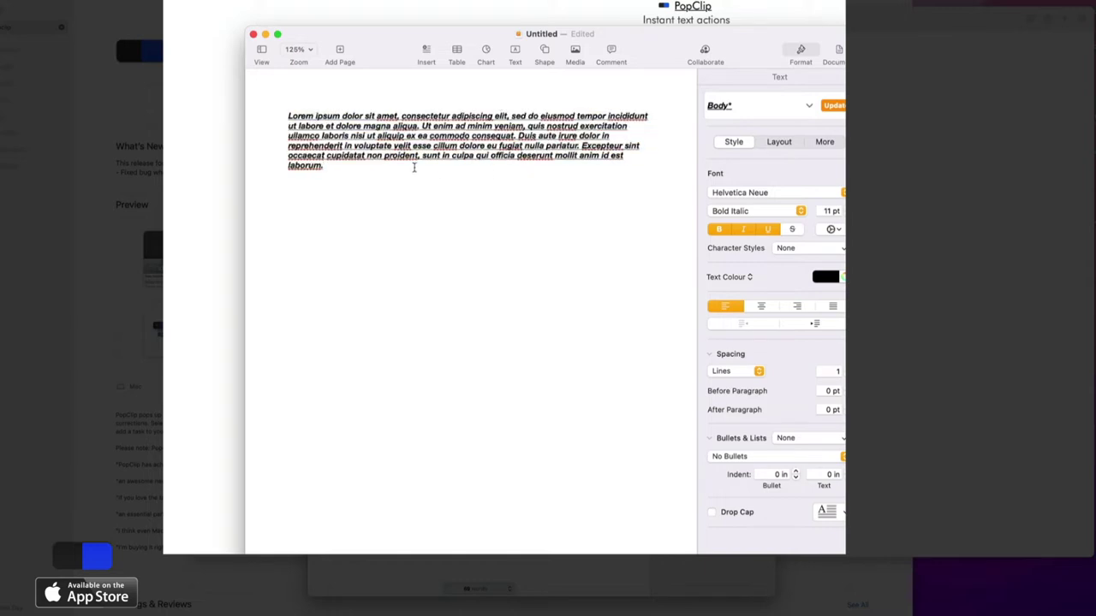
pyautogui.moveTo(380, 174); pyautogui.dragTo(283, 114)
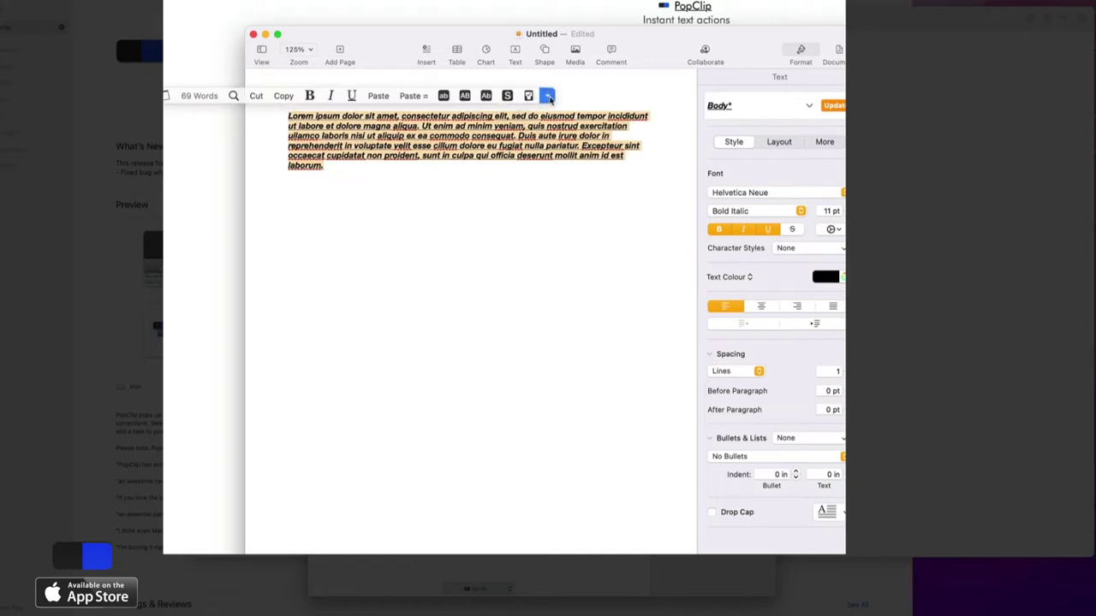
pyautogui.click(547, 96)
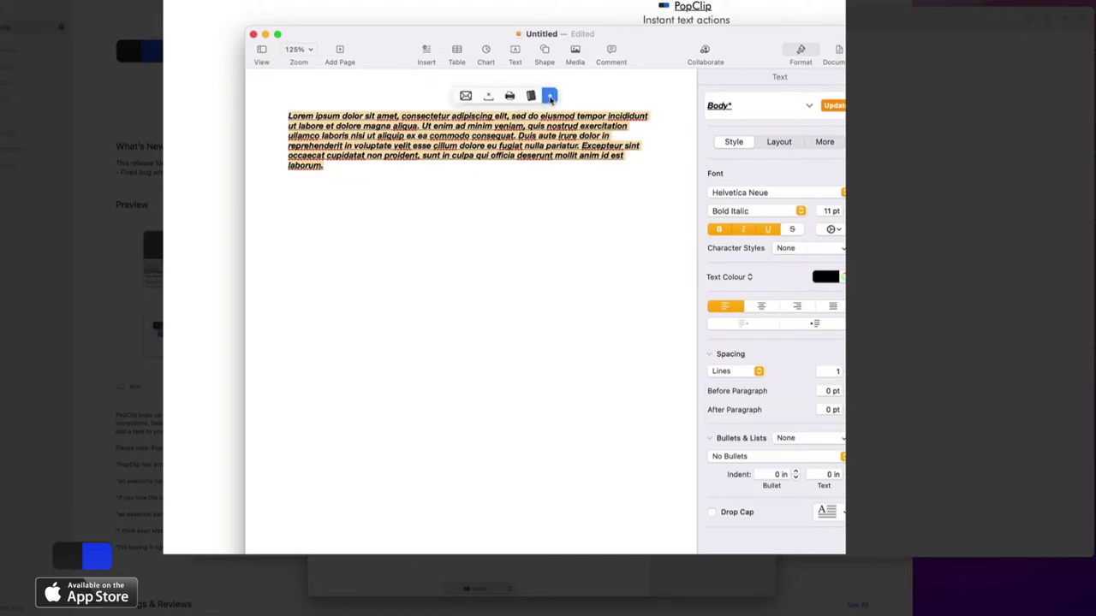
pyautogui.click(488, 96)
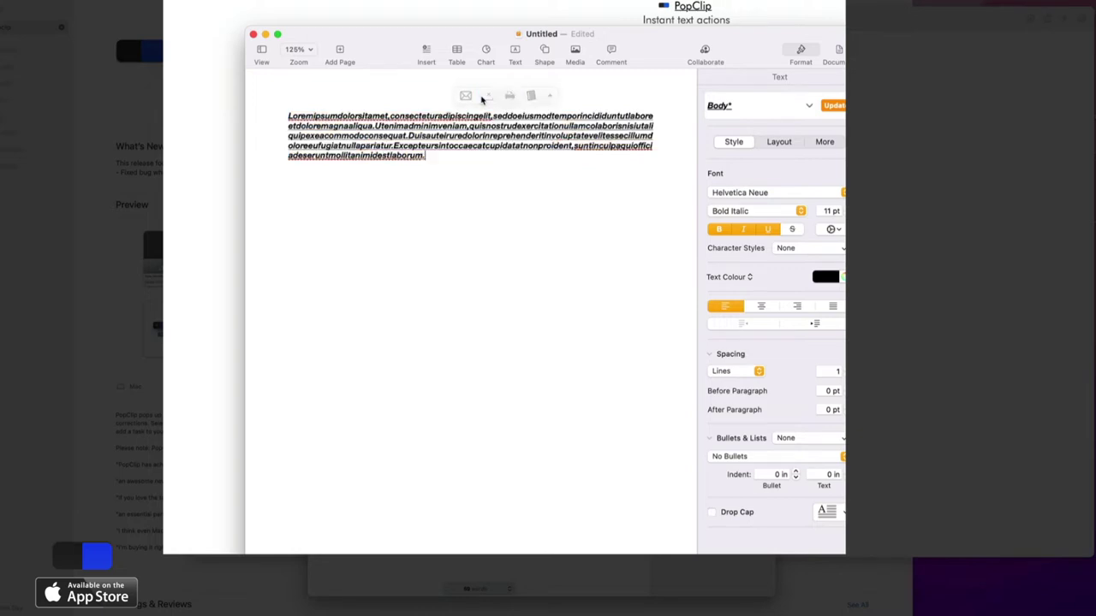
pyautogui.press('super+z')
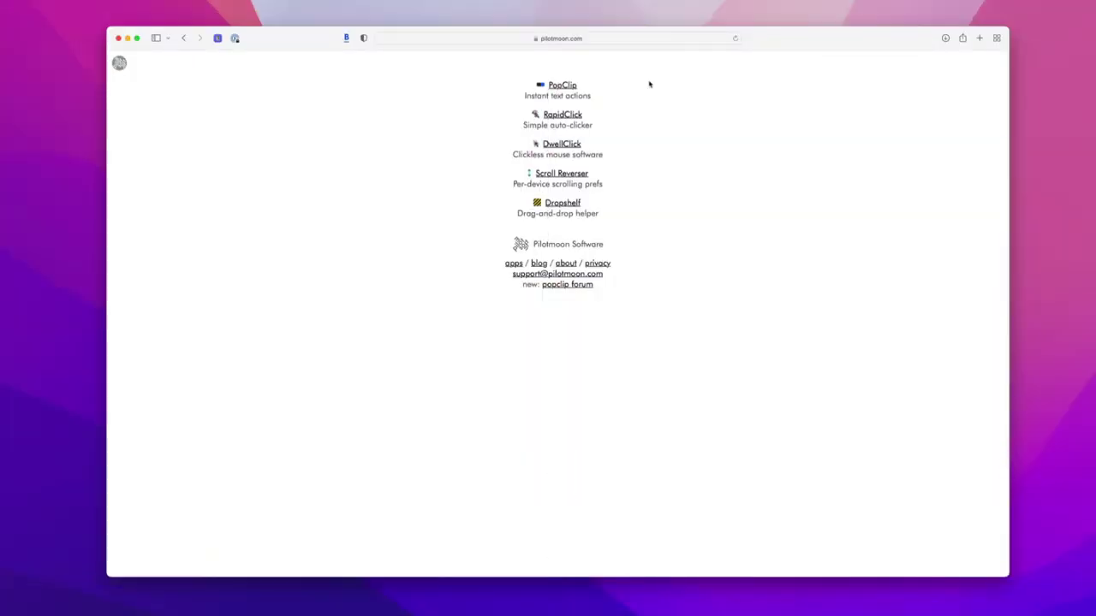
# Step: Select the PopClip line on pilotmoon.com to bring up the PopClip bar, then deselect it
pyautogui.click(603, 38)
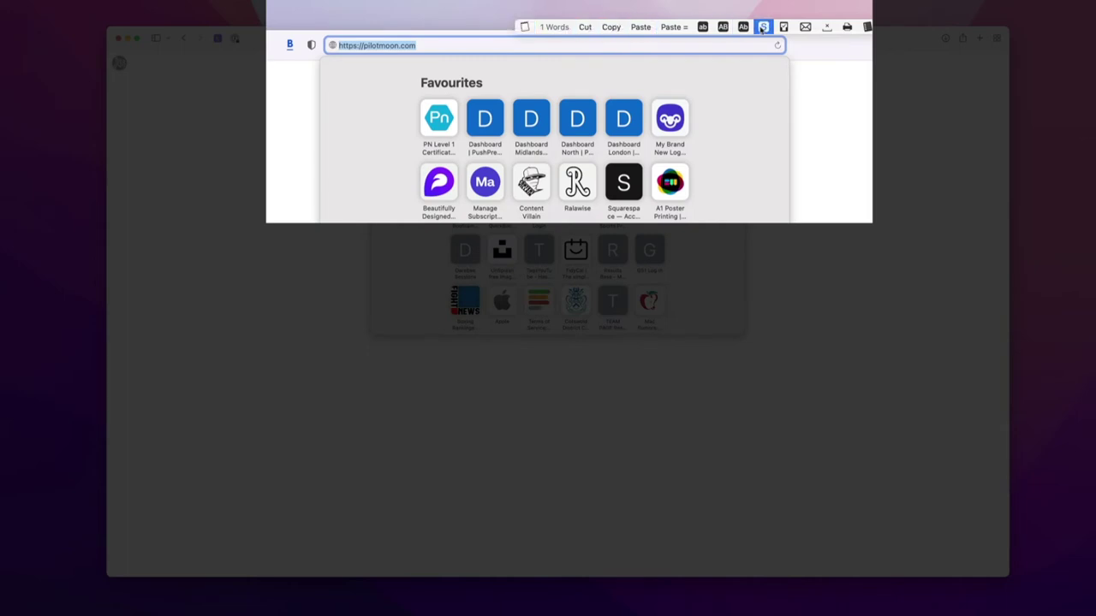
pyautogui.click(674, 27)
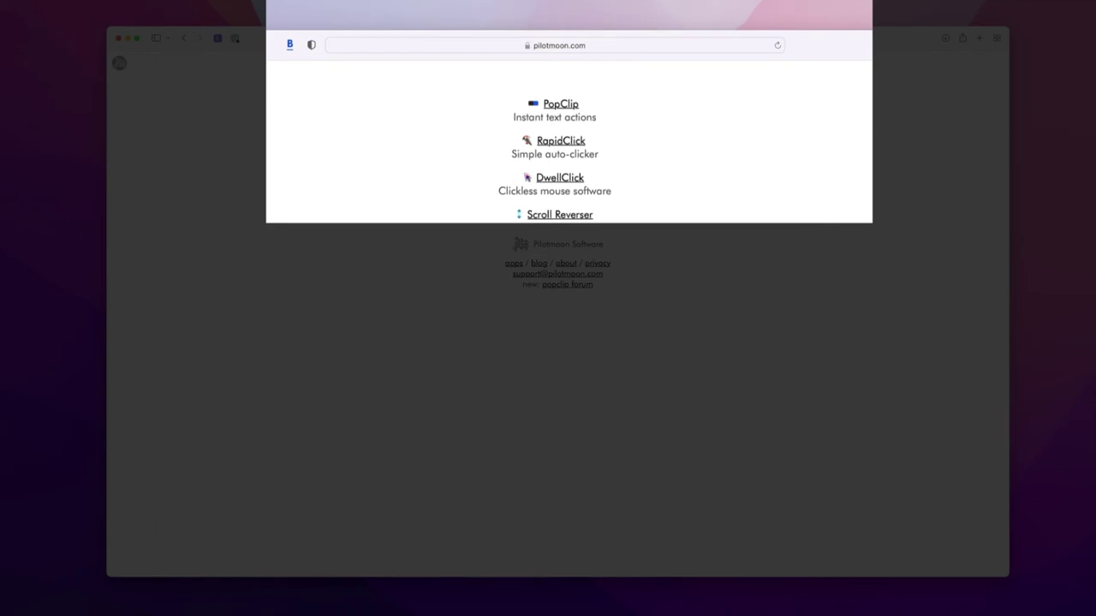
pyautogui.tripleClick(548, 117)
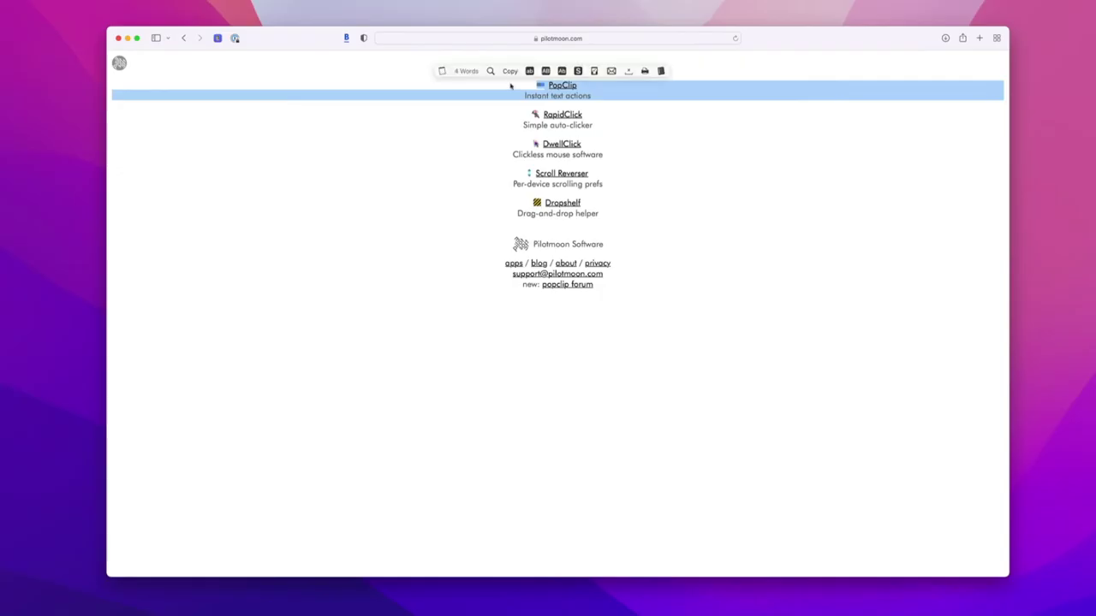
pyautogui.click(686, 129)
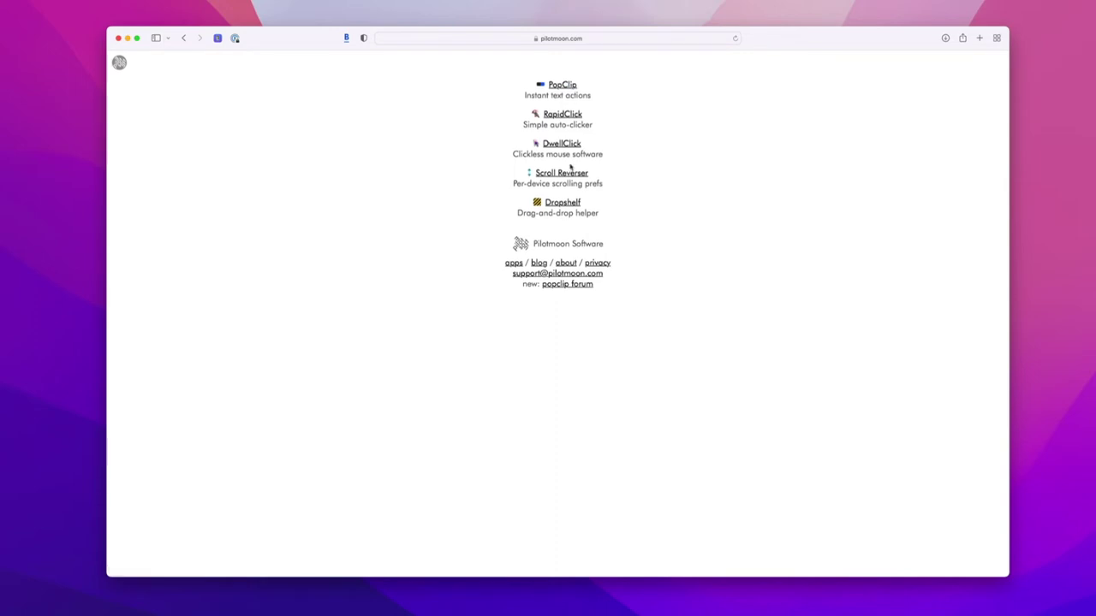
# Step: Open the PopClip product page and browse its download, trial and release-note sections
pyautogui.click(562, 86)
pyautogui.scroll(-5, 856, 163)
pyautogui.scroll(-10, 856, 162)
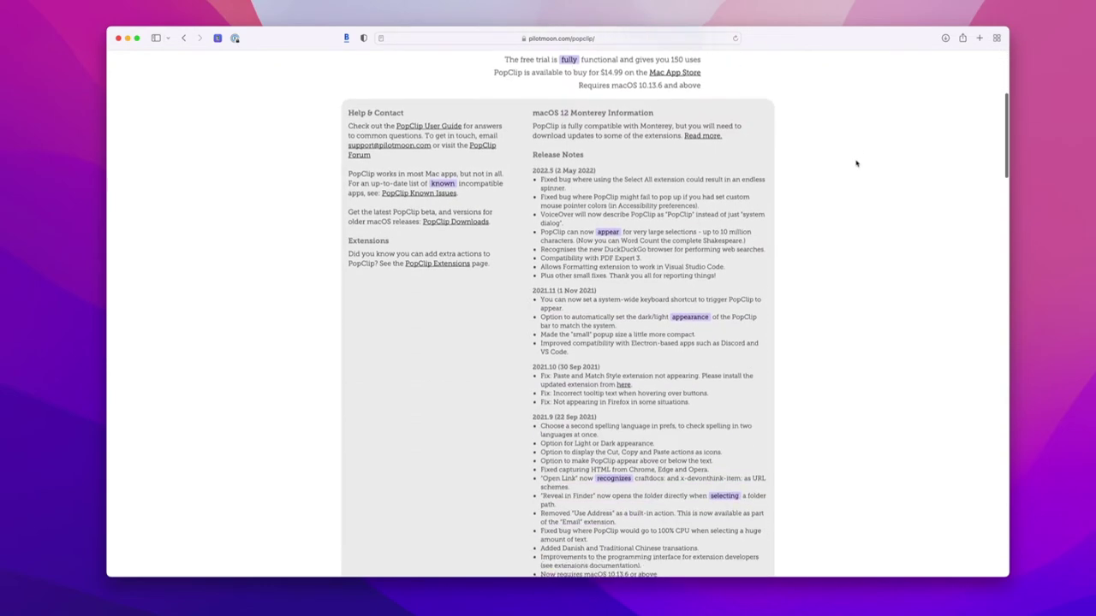
pyautogui.scroll(-15, 856, 163)
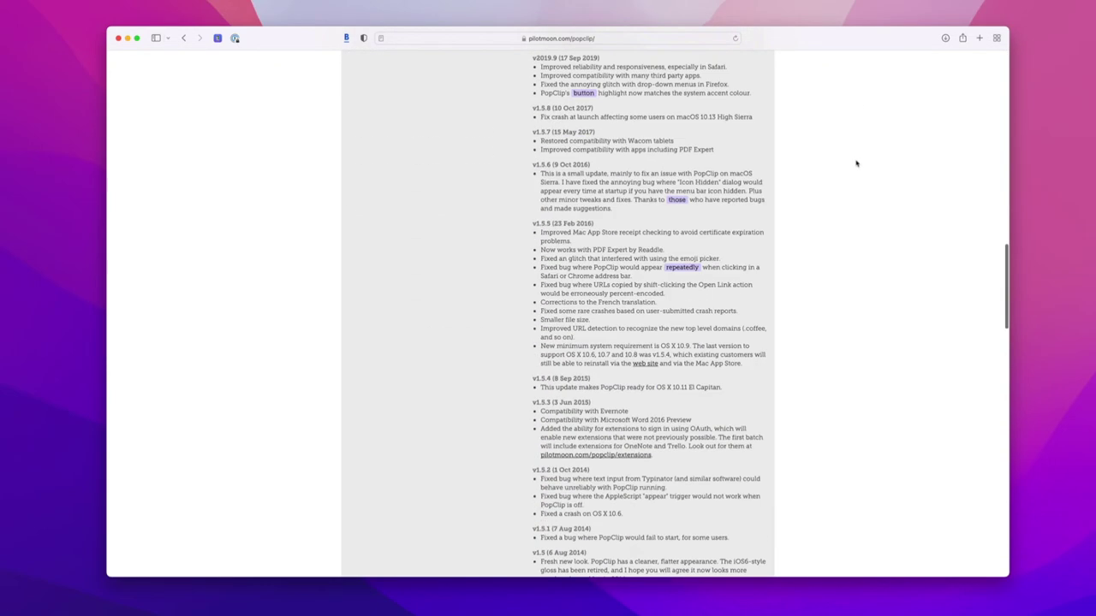
pyautogui.press('super+Up')
pyautogui.scroll(-1, 856, 162)
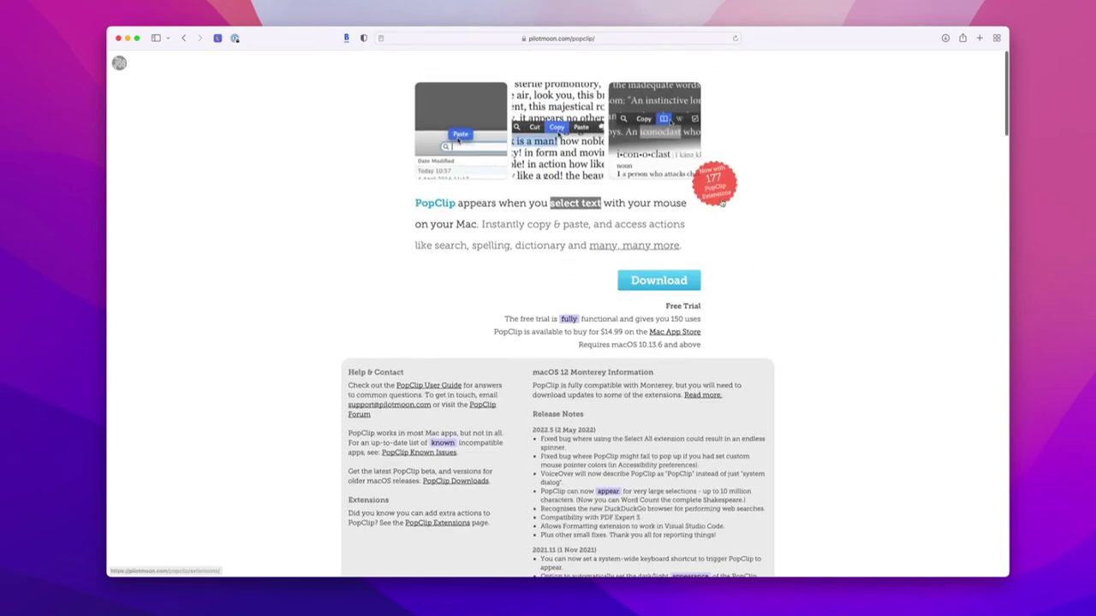
# Step: Open PopClip Extensions and scroll the table down to the Alfred row under Launcher Utilities
pyautogui.click(720, 186)
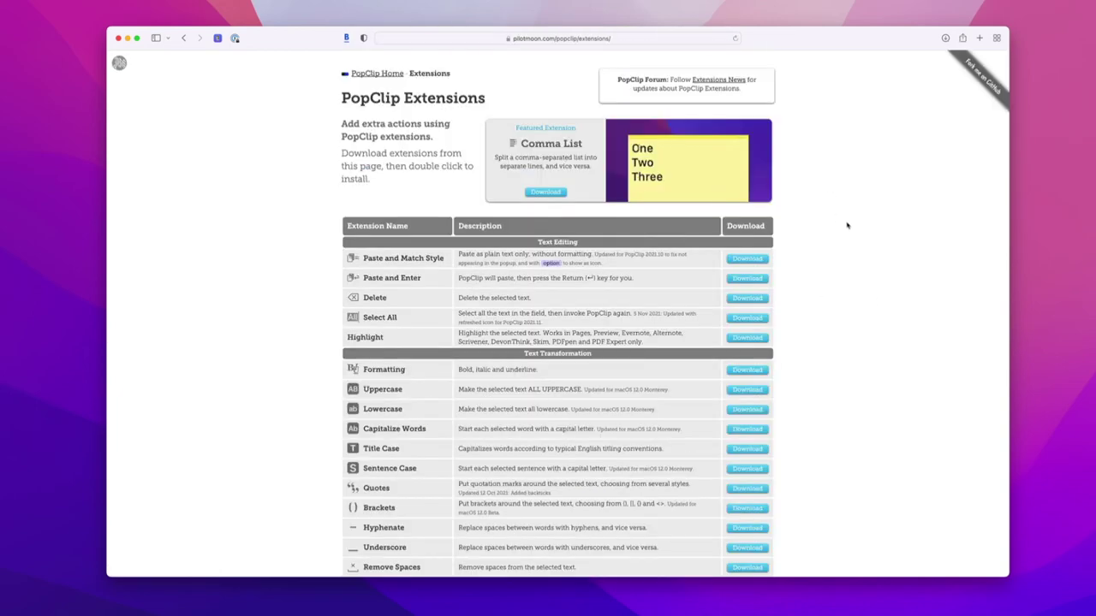
pyautogui.scroll(-1, 850, 227)
pyautogui.scroll(-3, 850, 226)
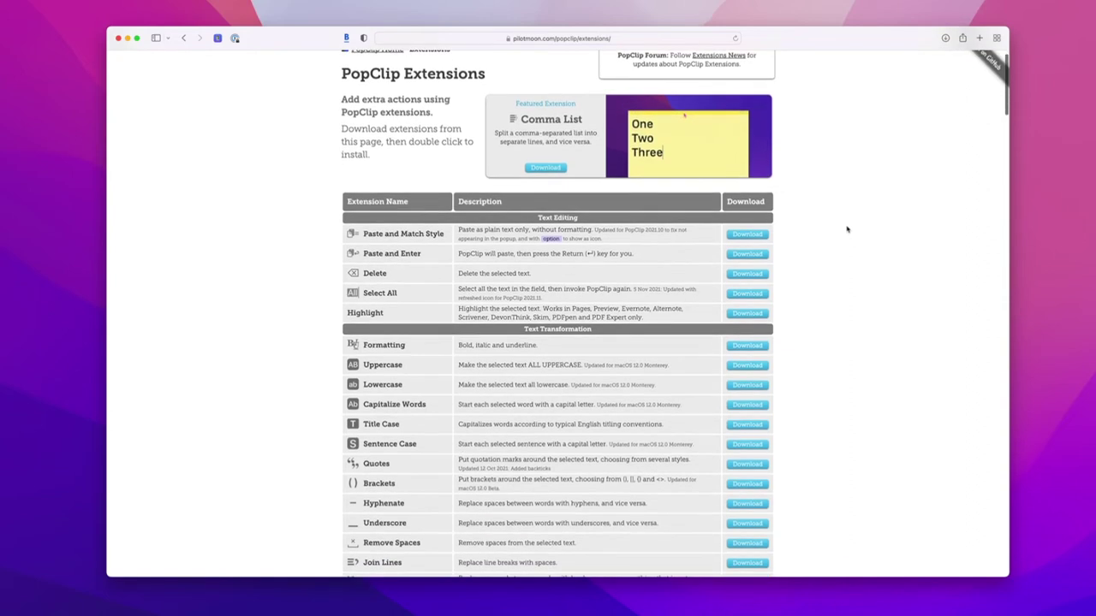
pyautogui.scroll(-2, 846, 228)
pyautogui.scroll(-1, 847, 229)
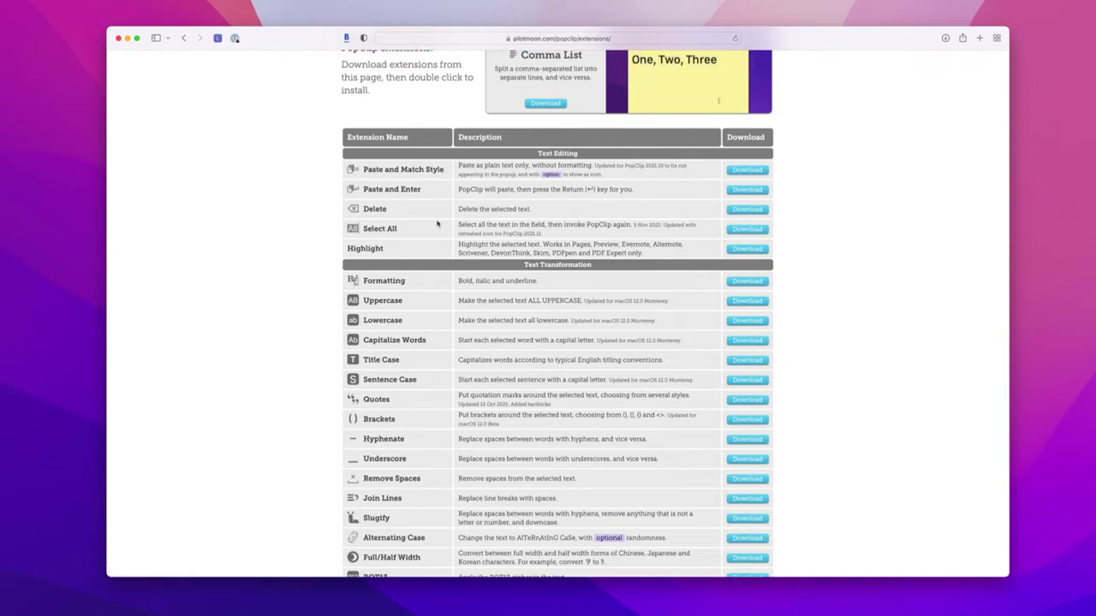
pyautogui.scroll(-5, 439, 224)
pyautogui.scroll(-9, 440, 224)
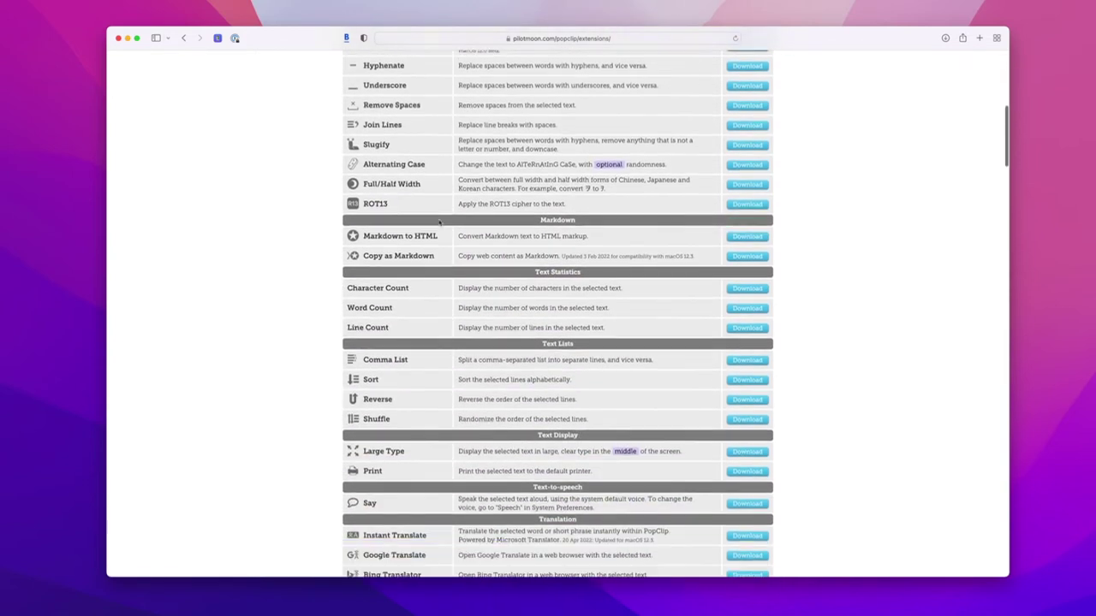
pyautogui.scroll(-2, 439, 223)
pyautogui.scroll(-6, 439, 224)
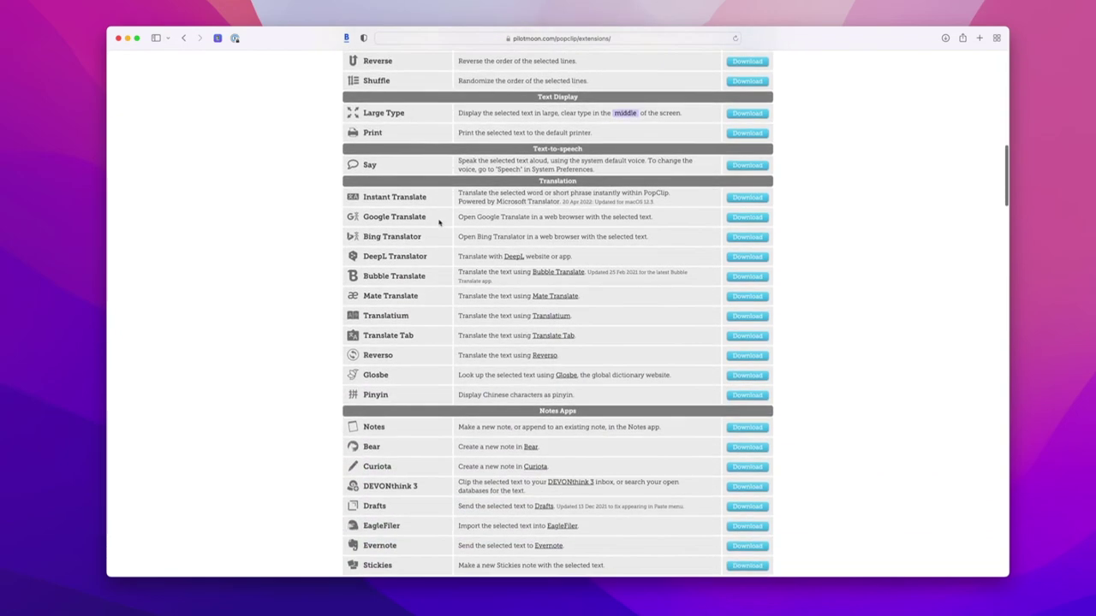
pyautogui.scroll(-1, 439, 223)
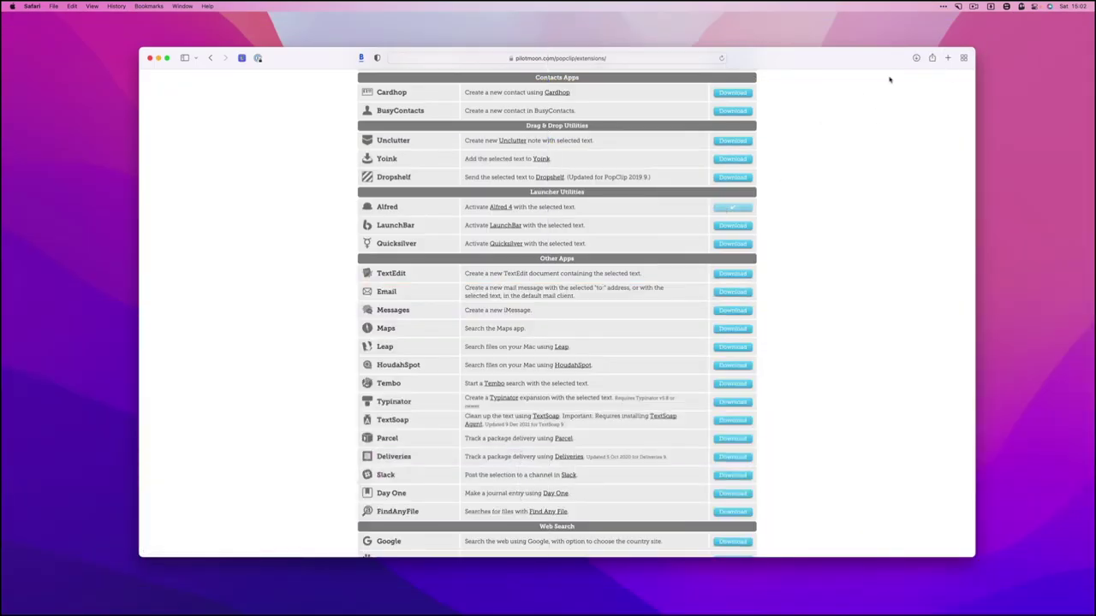
# Step: Open Alfred.popclipextz from Safari's Downloads list to install it into PopClip
pyautogui.click(915, 58)
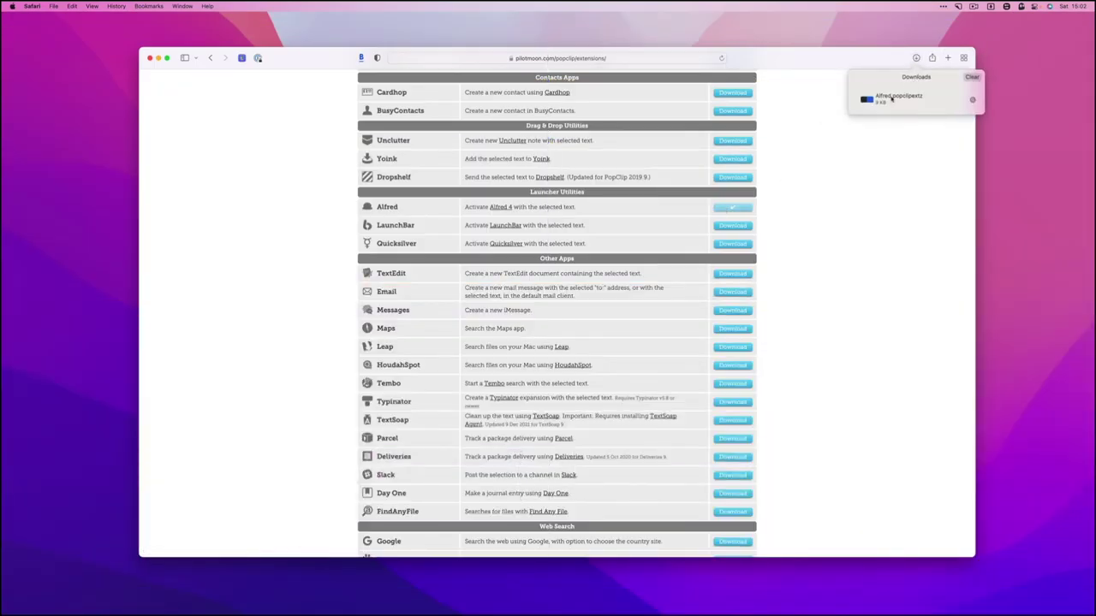
pyautogui.click(891, 98)
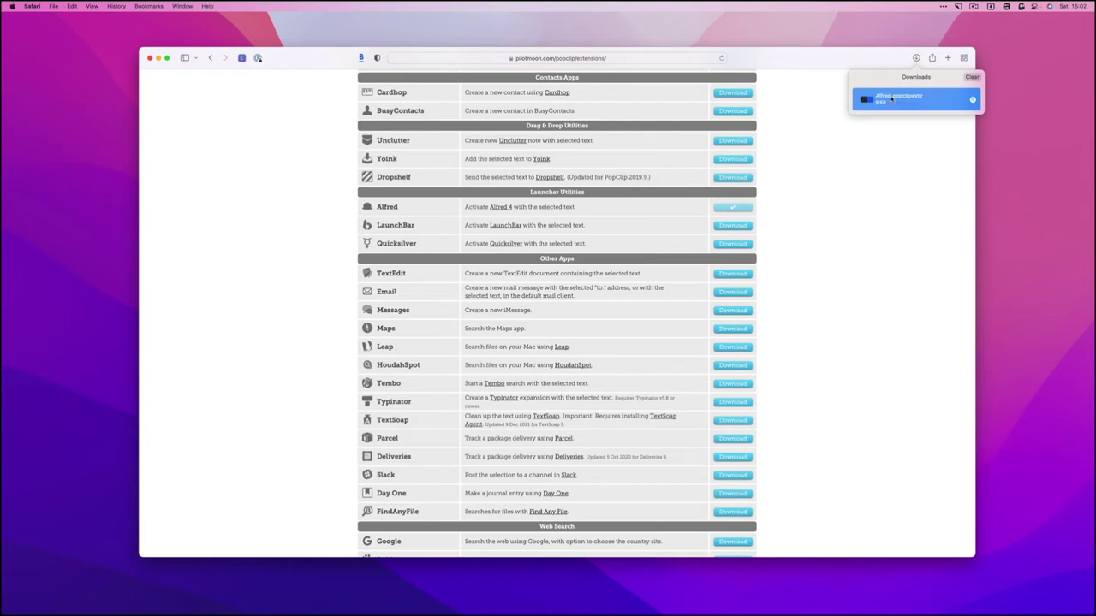
pyautogui.doubleClick(891, 97)
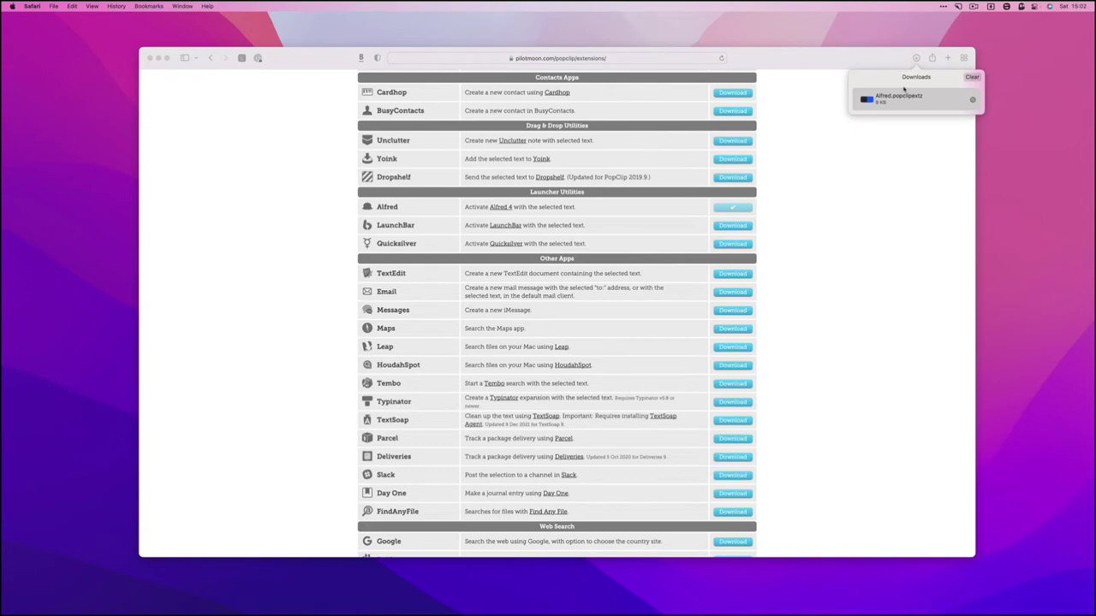
pyautogui.click(945, 7)
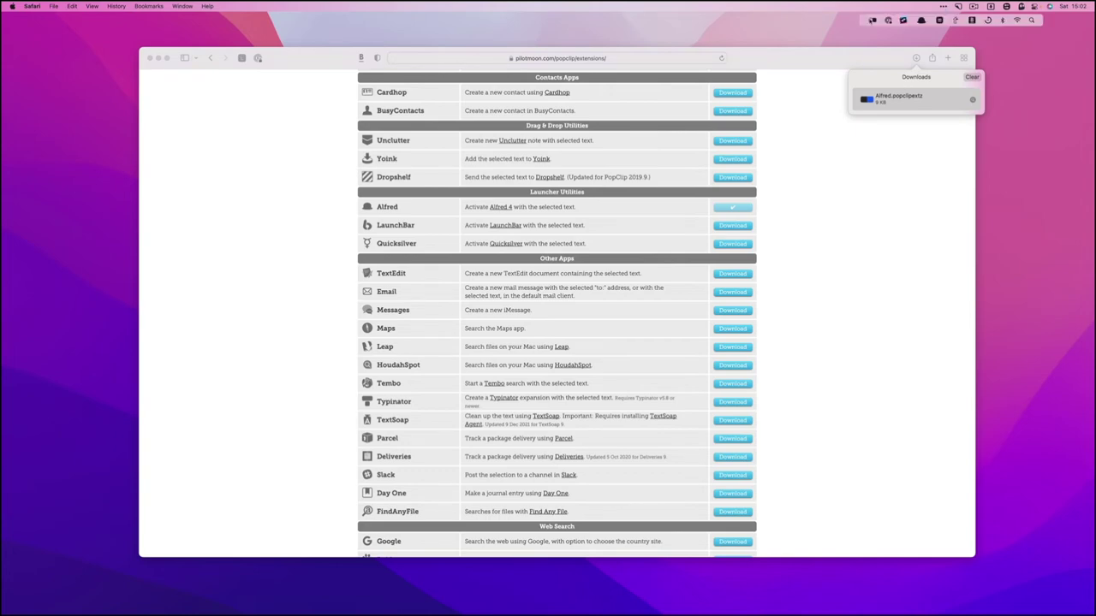
# Step: Set PopClip's popup colour to Auto (Inverse), keeping its position at Above Text
pyautogui.click(871, 19)
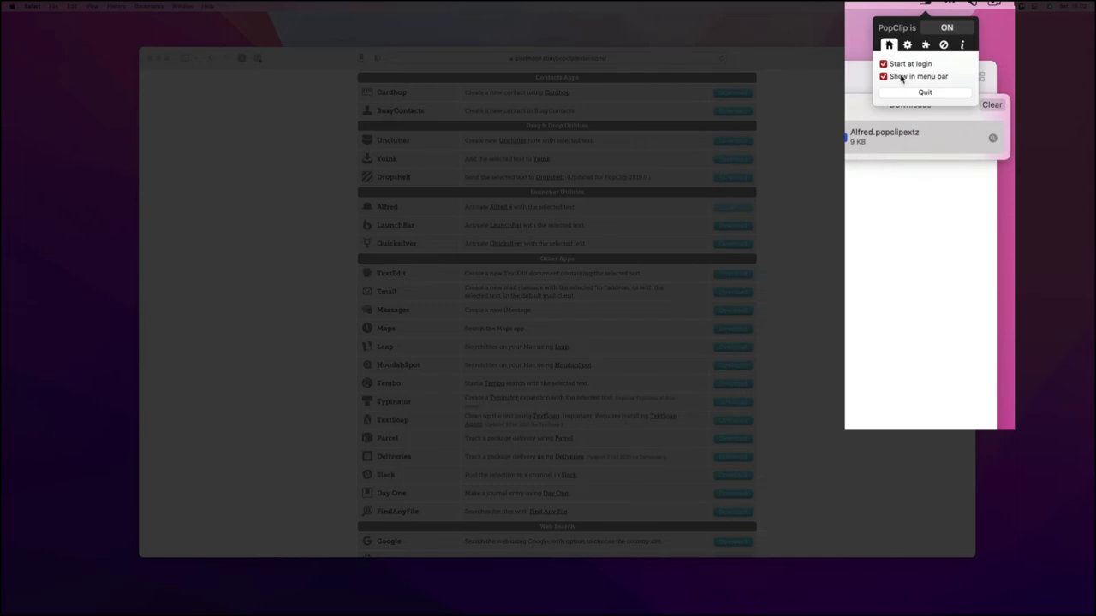
pyautogui.click(908, 46)
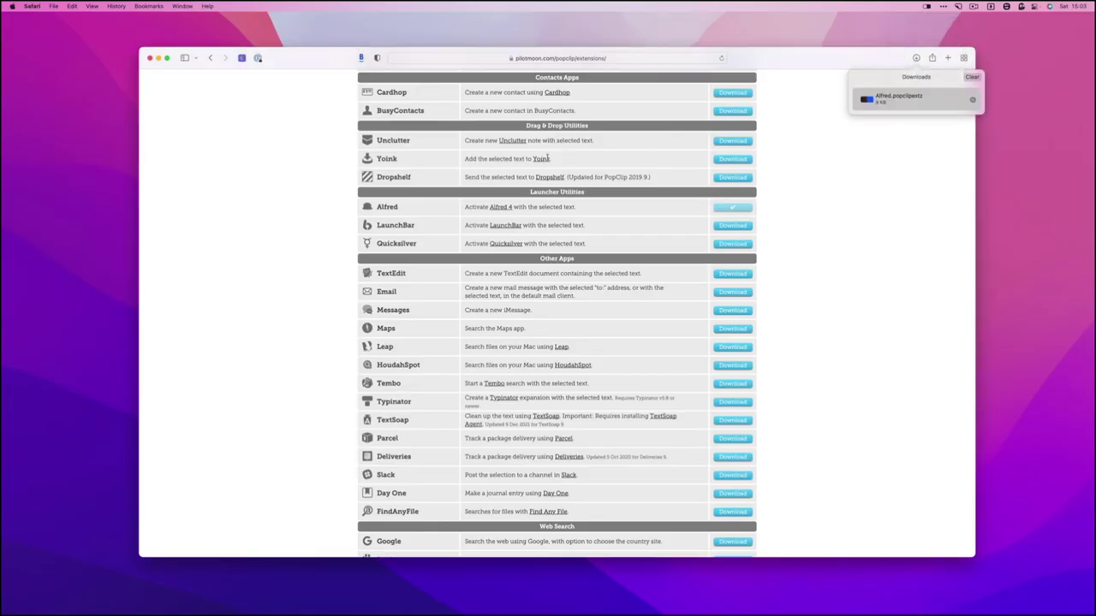
pyautogui.moveTo(552, 159); pyautogui.dragTo(465, 159)
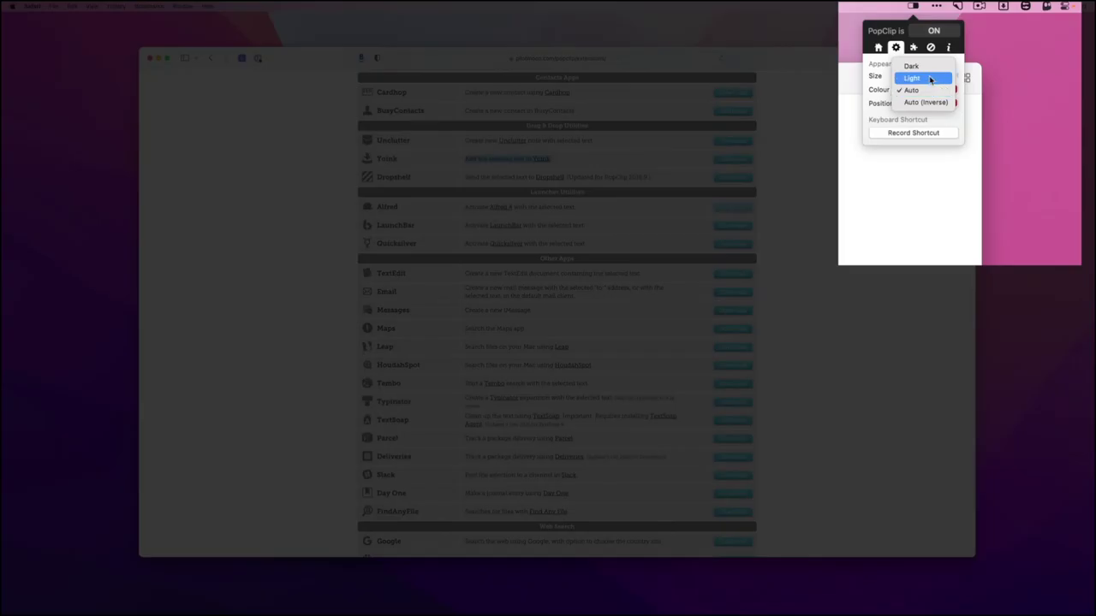
pyautogui.click(926, 102)
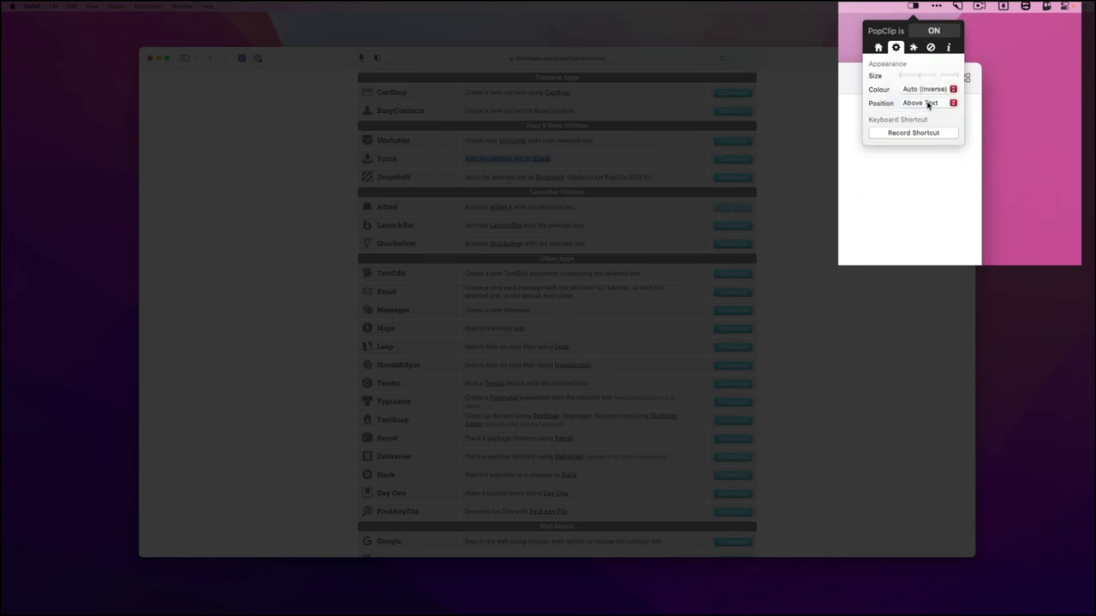
pyautogui.click(920, 104)
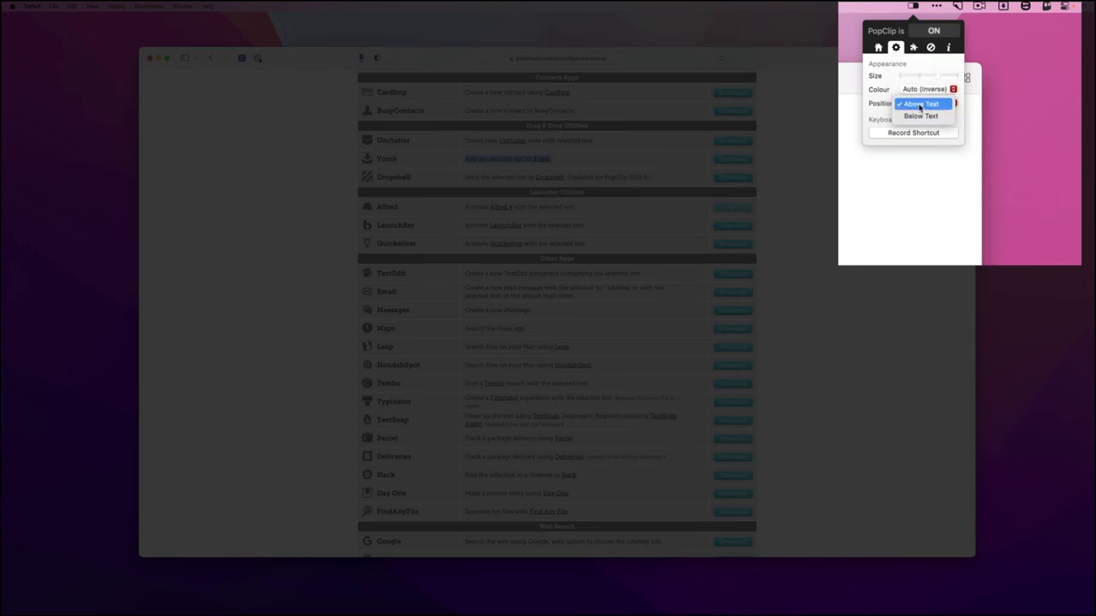
pyautogui.click(886, 120)
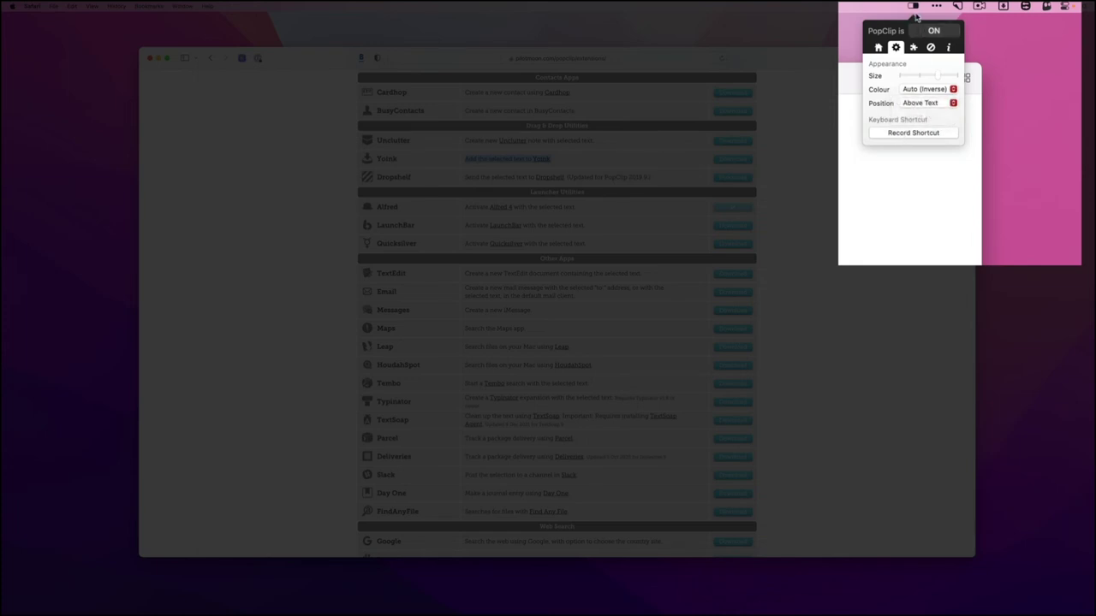
# Step: Check PopClip's actions list, the empty excluded-apps list, and the About panel showing version 2022.5
pyautogui.click(915, 48)
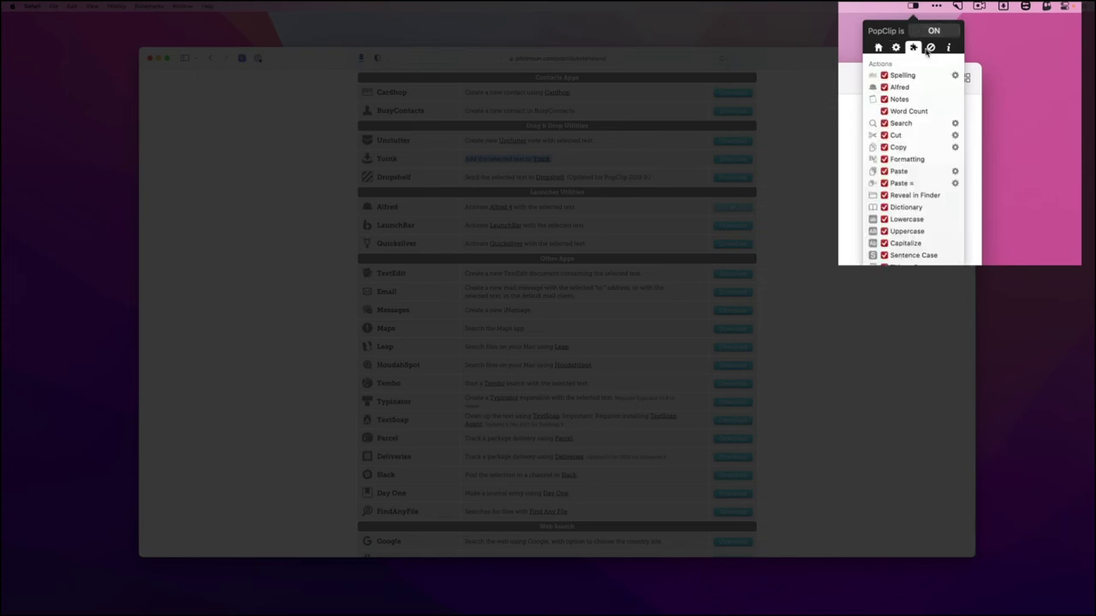
pyautogui.click(930, 48)
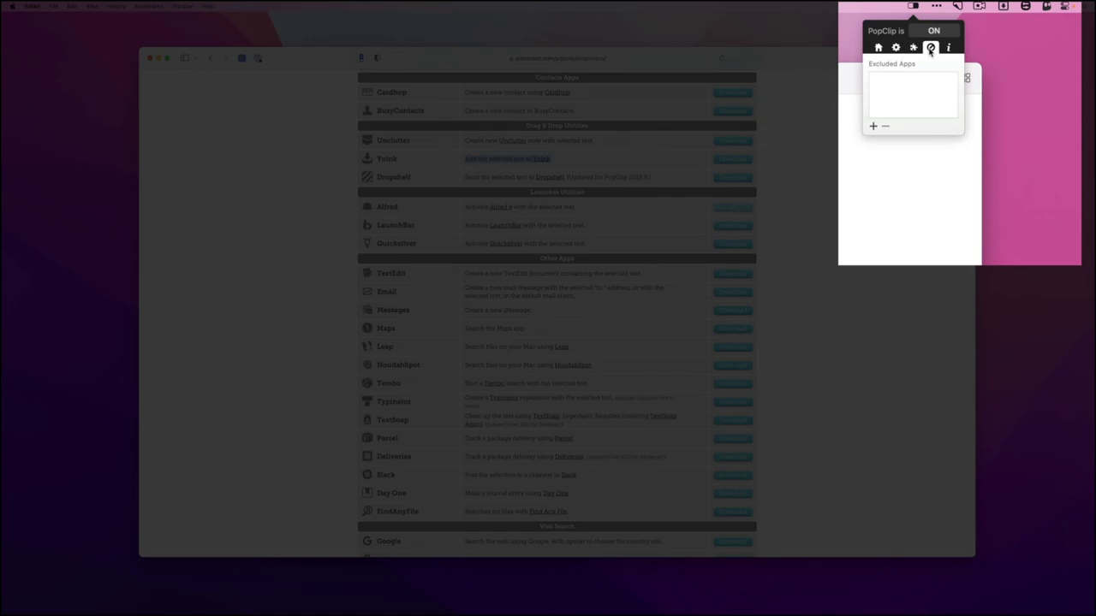
pyautogui.click(947, 48)
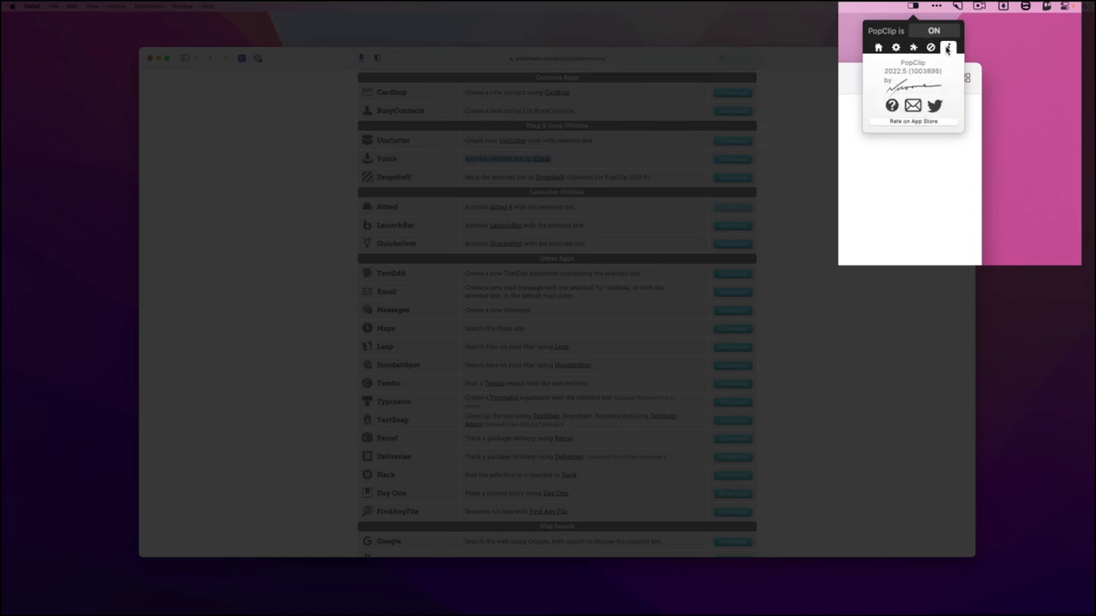